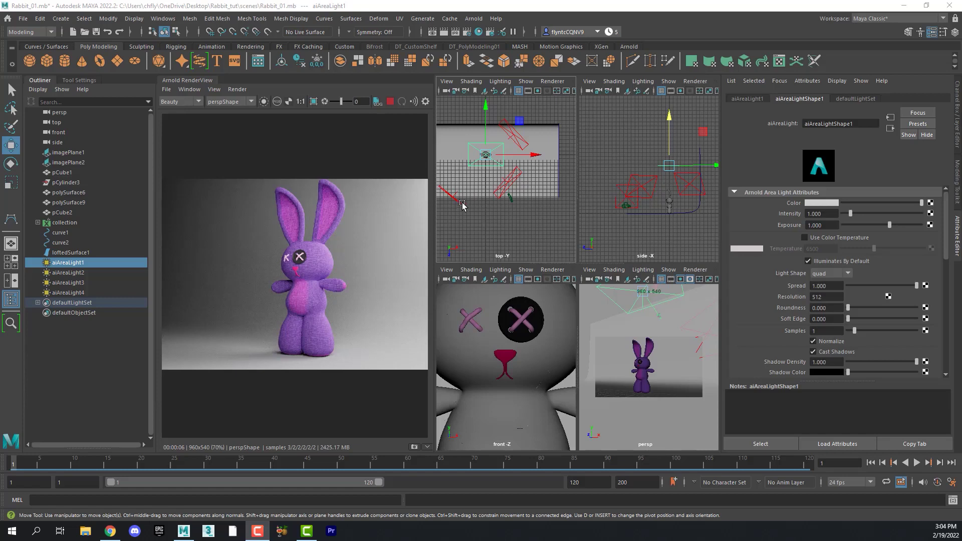
- Change the color of the area light aiAreaLight3 to cyan
{"action": "left_click", "coordinate": [462, 204]}
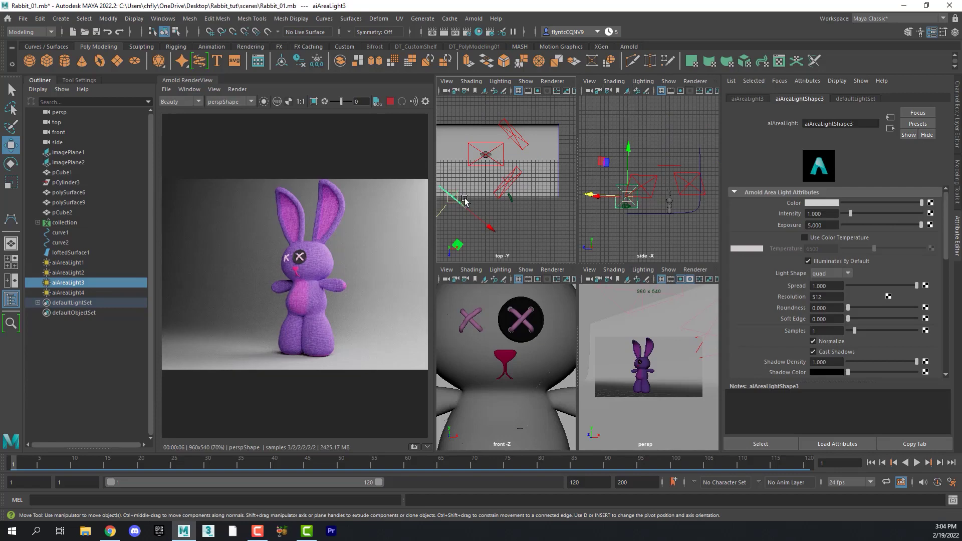
{"action": "left_click", "coordinate": [827, 204]}
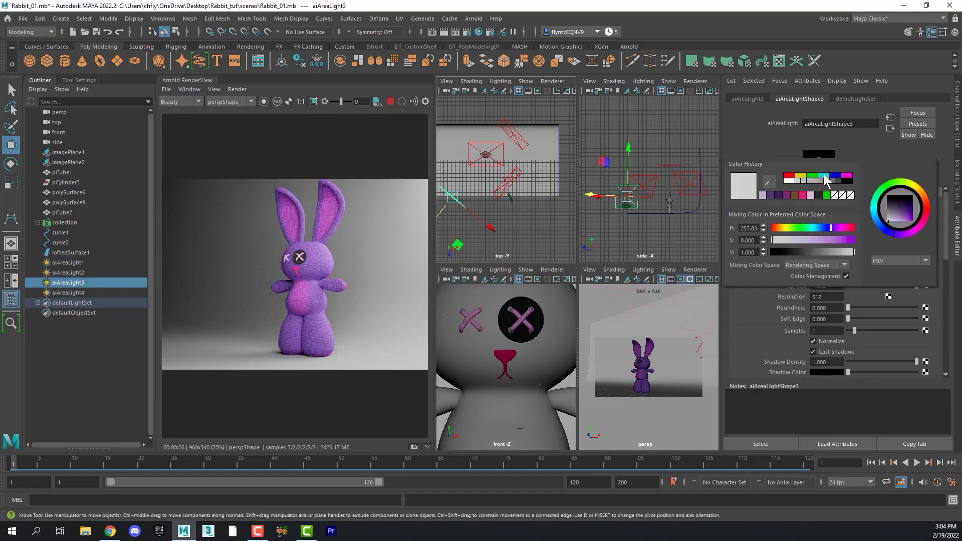
{"action": "left_click", "coordinate": [823, 177]}
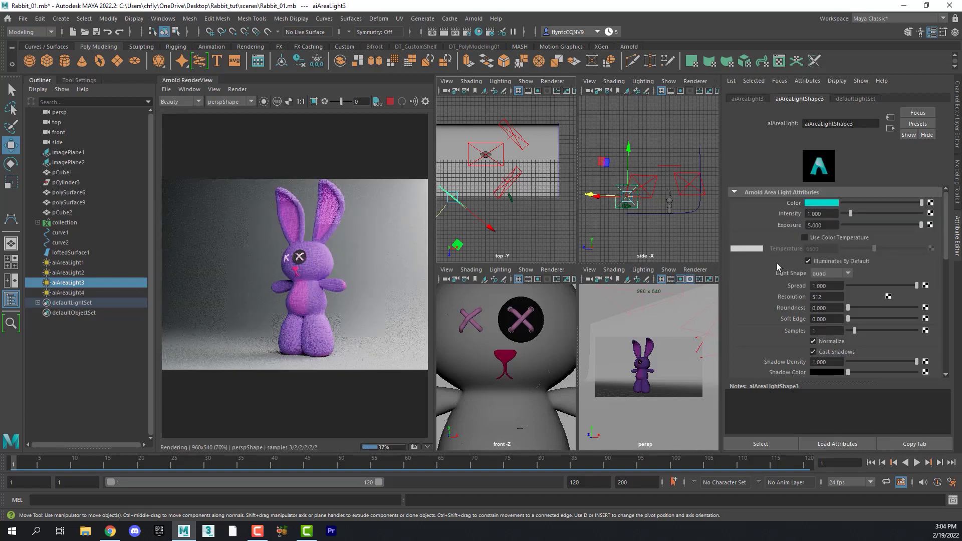
- Color the area light aiAreaLight2 yellow and reduce the saturation to a faint tint
{"action": "left_click", "coordinate": [508, 183]}
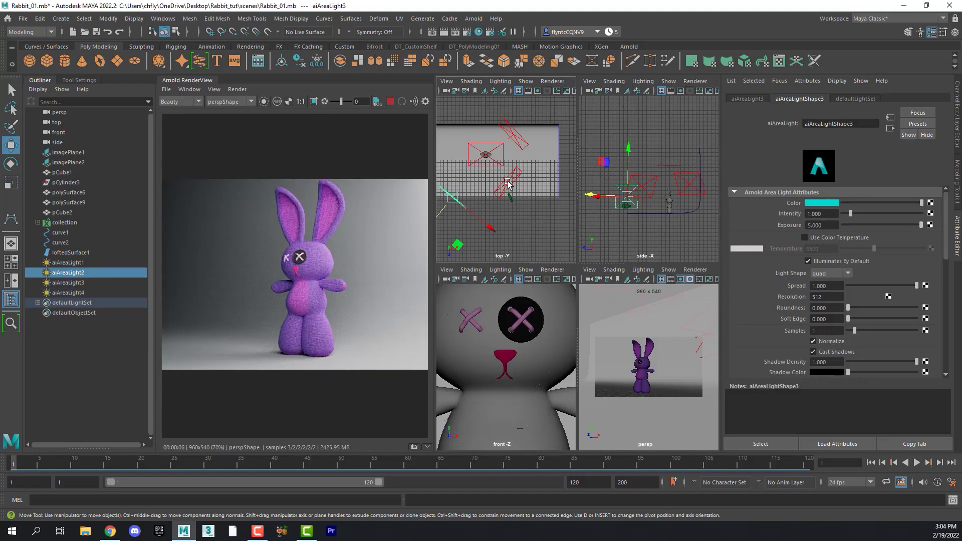
{"action": "left_click", "coordinate": [826, 203]}
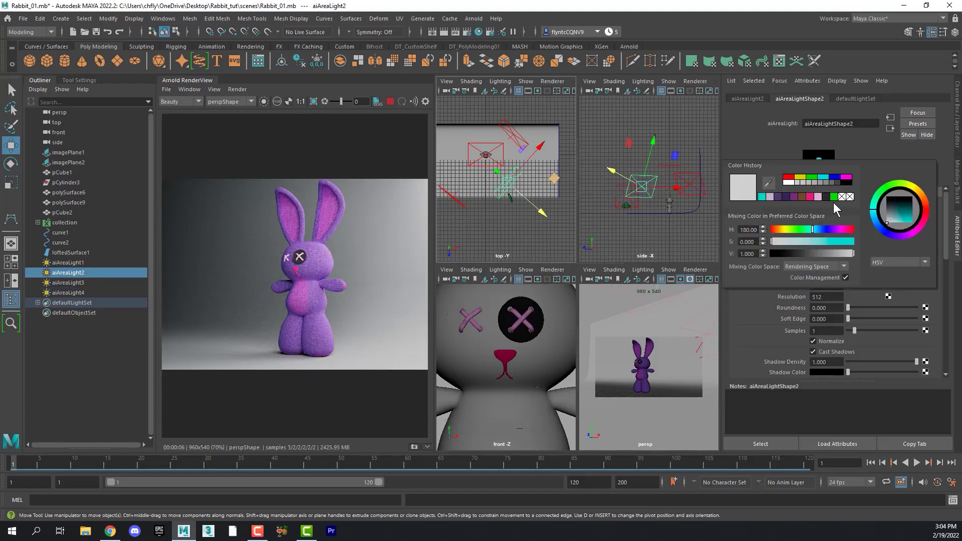
{"action": "left_click", "coordinate": [801, 177]}
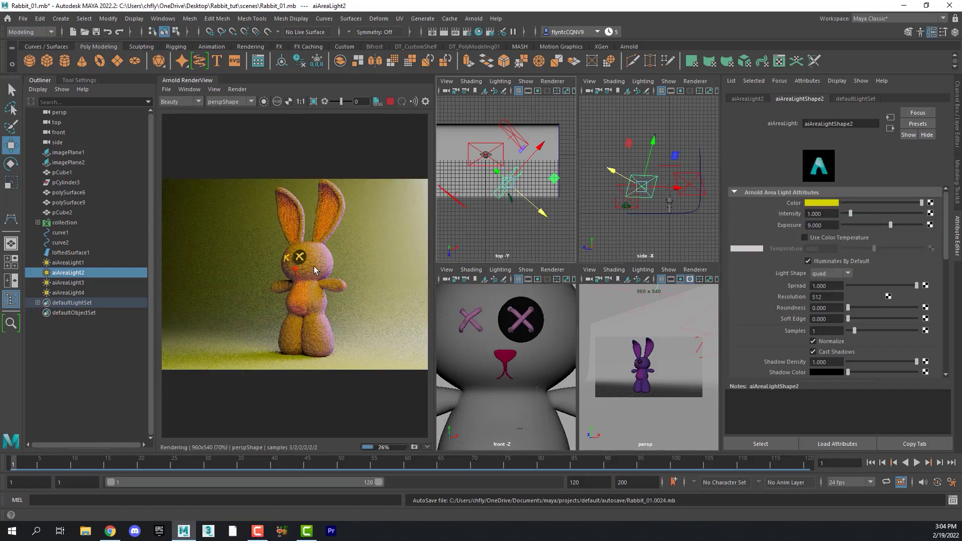
{"action": "left_click", "coordinate": [825, 206]}
{"action": "left_click_drag", "start_coordinate": [838, 238], "coordinate": [784, 239]}
{"action": "left_click", "coordinate": [588, 207]}
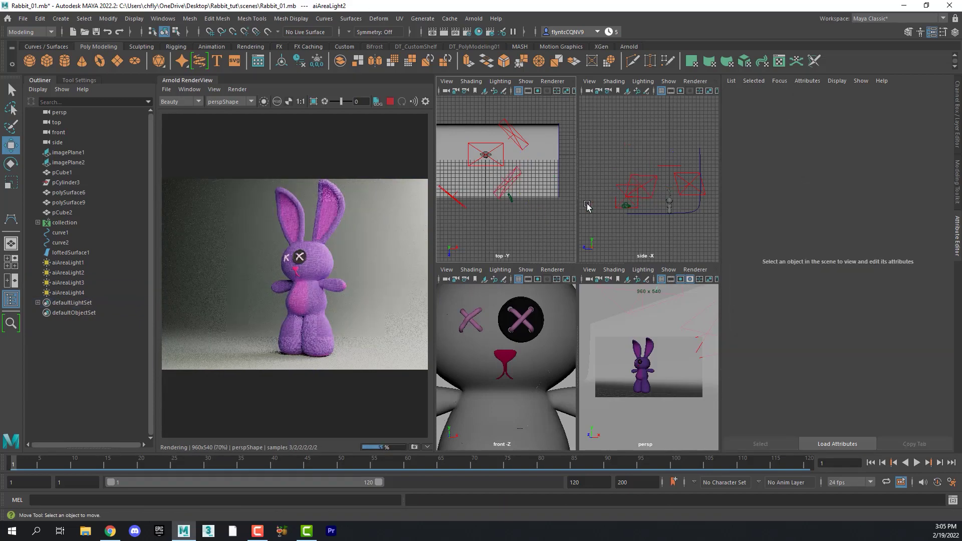
- Shift aiAreaLight2's color to a pale warm orange with a hue of about 34.6 and a saturation of about 0.33
{"action": "left_click", "coordinate": [641, 186]}
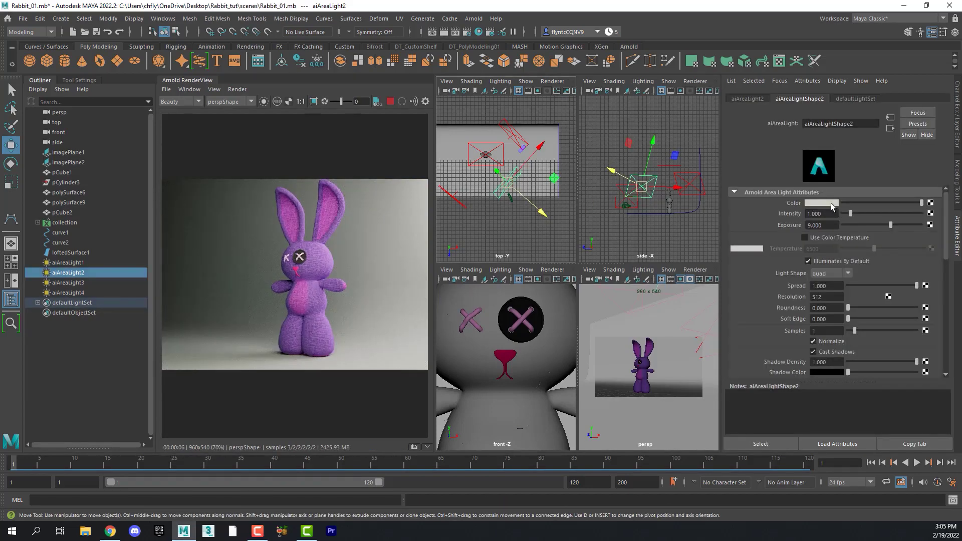
{"action": "left_click", "coordinate": [831, 205]}
{"action": "left_click_drag", "start_coordinate": [785, 231], "coordinate": [804, 243]}
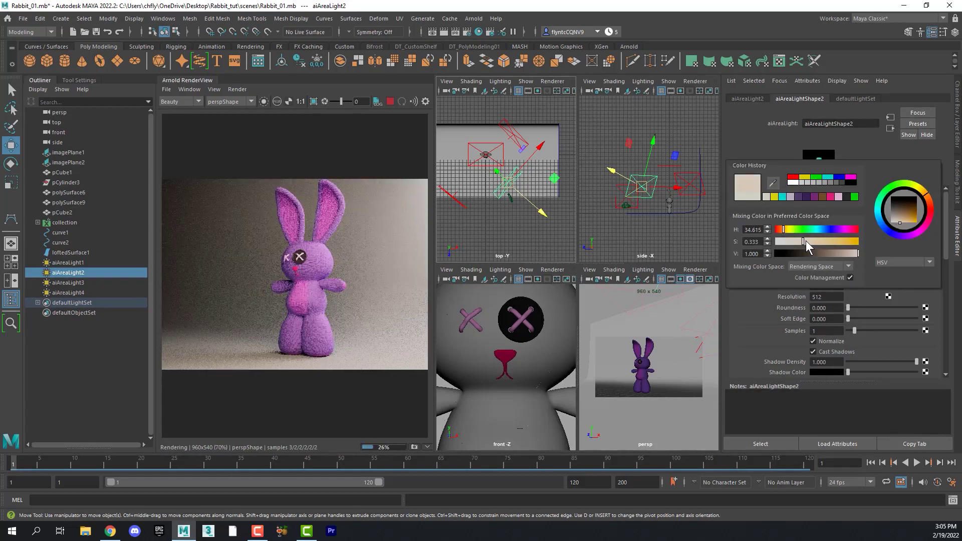
- Set the exposure of aiAreaLight3 to 7 after trying 10 and 8, and undock the Arnold RenderView
{"action": "left_click", "coordinate": [462, 205]}
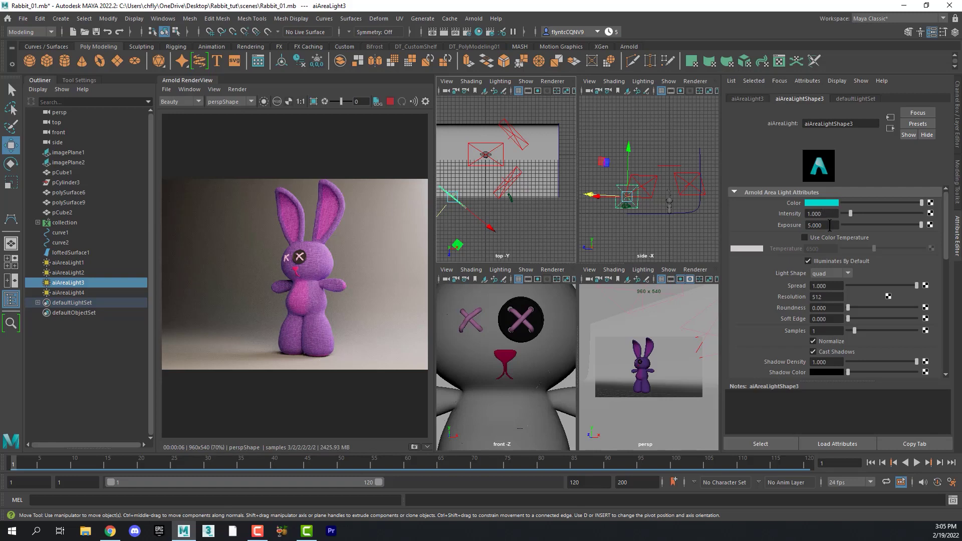
{"action": "left_click", "coordinate": [818, 225]}
{"action": "double_click", "coordinate": [818, 225]}
{"action": "type", "text": "10"}
{"action": "key", "text": "Return"}
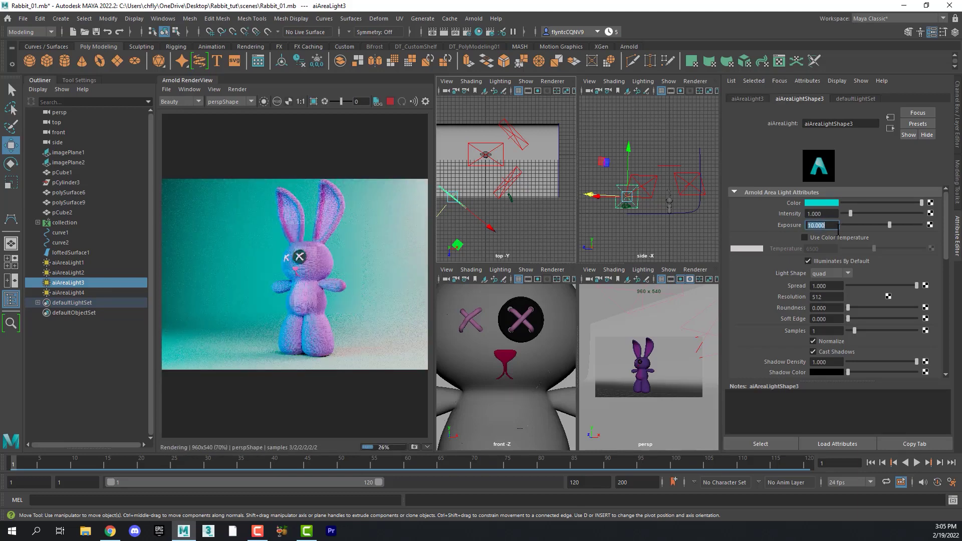
{"action": "type", "text": "8"}
{"action": "key", "text": "Return"}
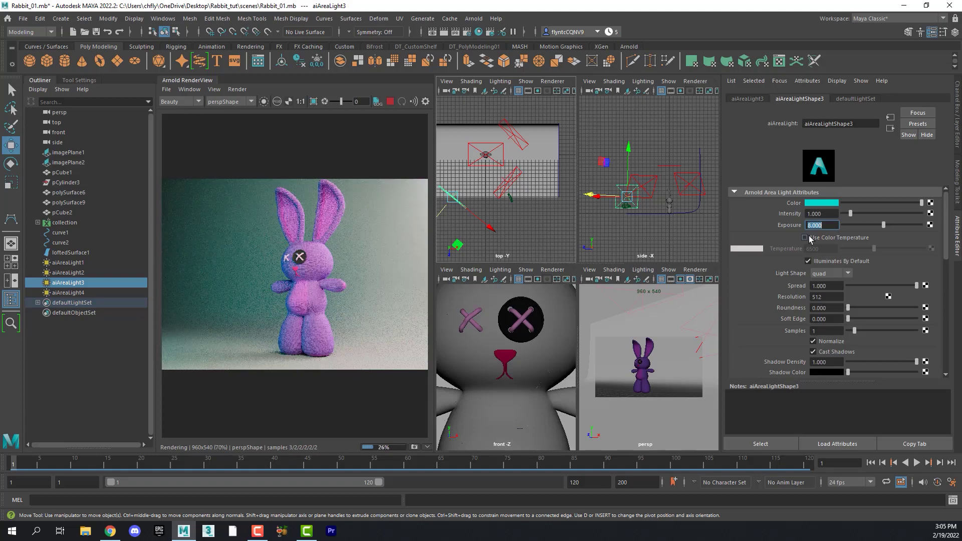
{"action": "type", "text": "7"}
{"action": "key", "text": "Return"}
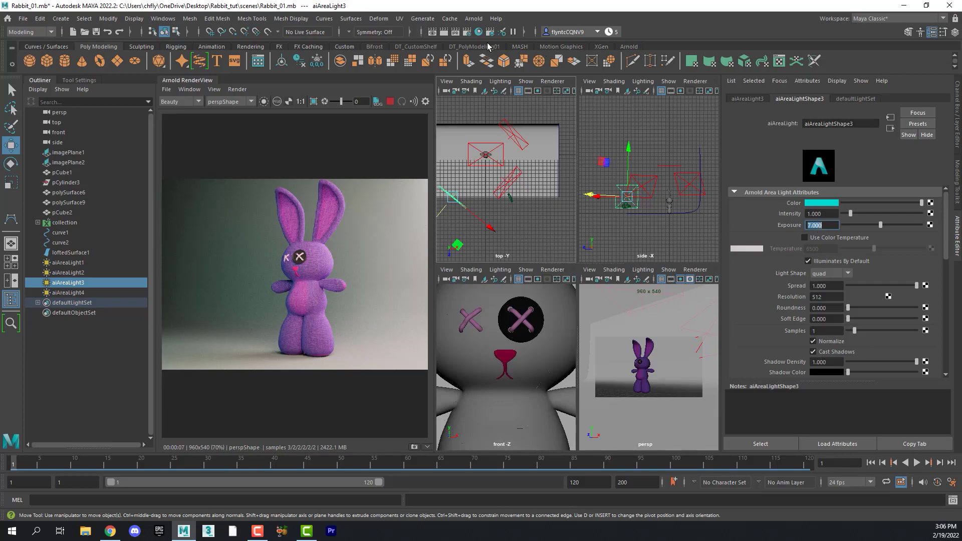
{"action": "left_click_drag", "start_coordinate": [186, 80], "coordinate": [220, 112]}
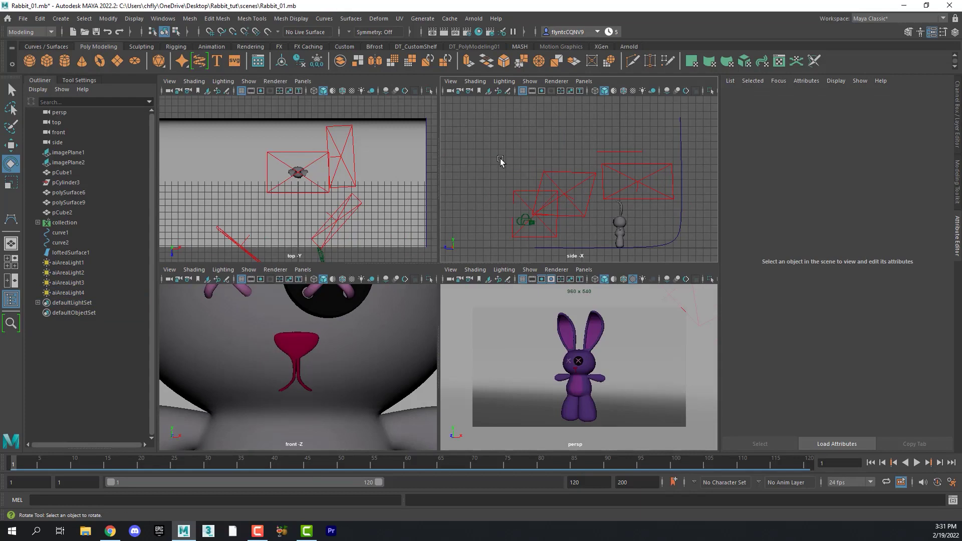
- Set the Arnold subdivision of the rabbit body mesh pCube1 to type catclark with 4 iterations
{"action": "left_click", "coordinate": [620, 223]}
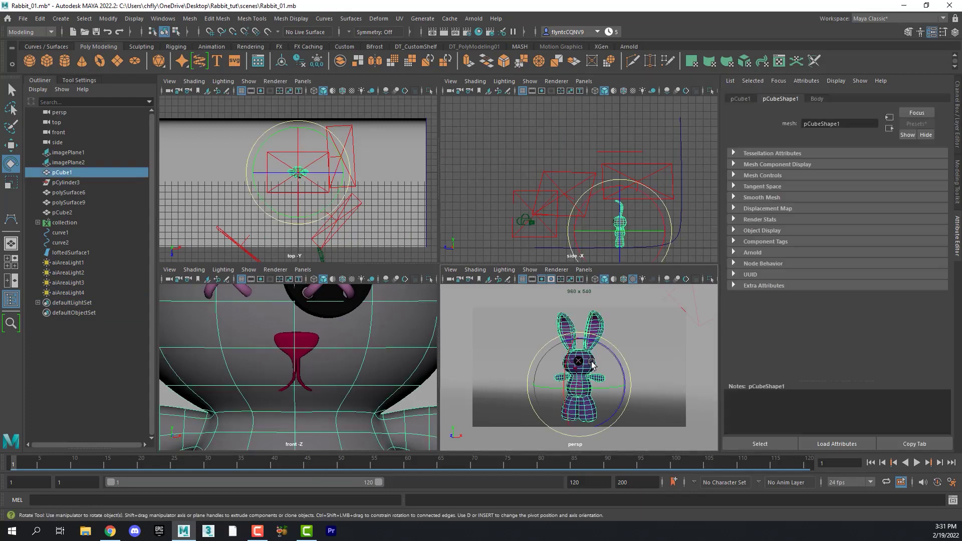
{"action": "left_click", "coordinate": [741, 99]}
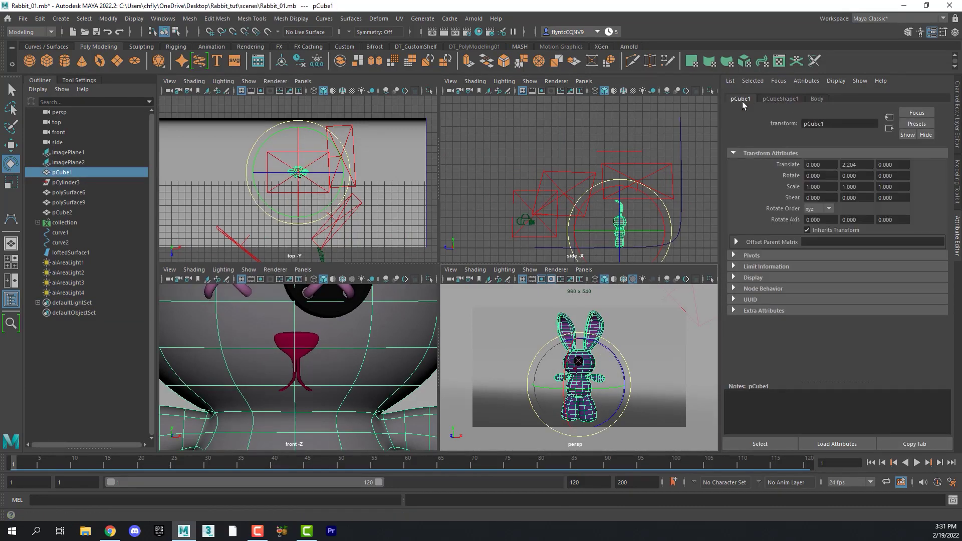
{"action": "left_click", "coordinate": [780, 100]}
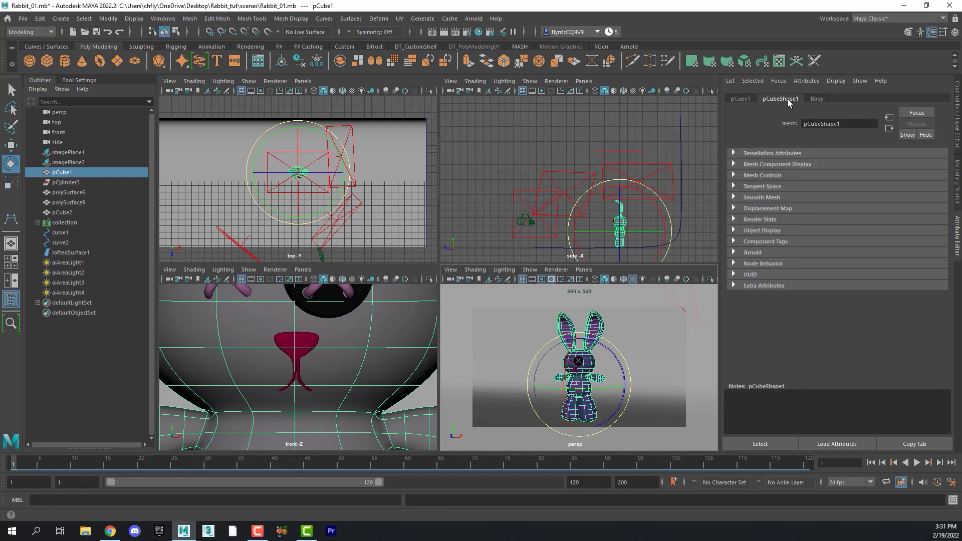
{"action": "left_click", "coordinate": [735, 254]}
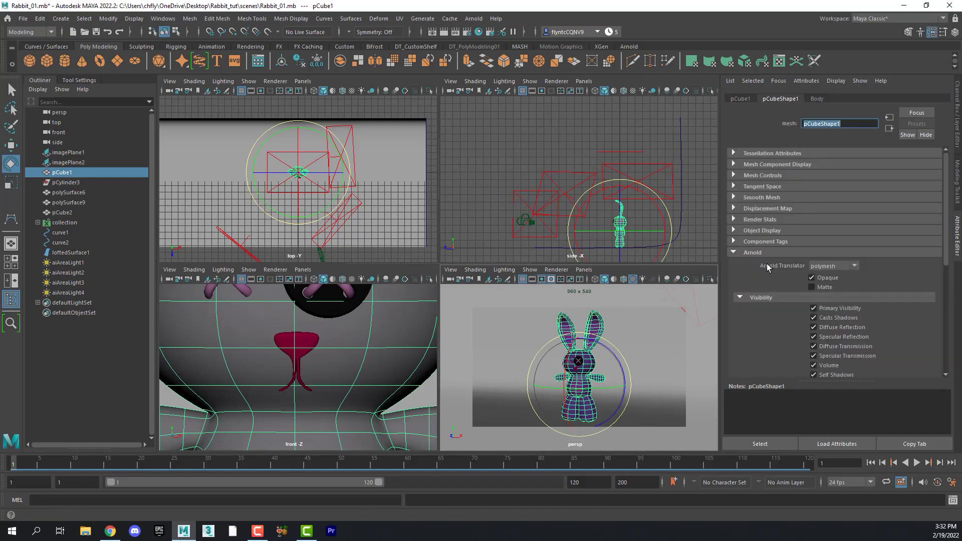
{"action": "scroll", "coordinate": [767, 263], "scroll_direction": "down", "scroll_amount": 5}
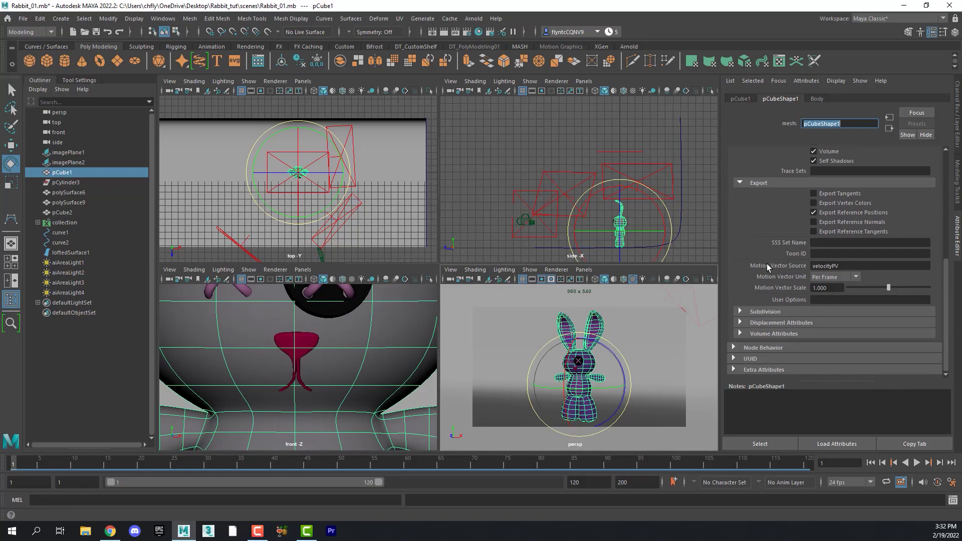
{"action": "left_click", "coordinate": [740, 312]}
{"action": "scroll", "coordinate": [765, 310], "scroll_direction": "down", "scroll_amount": 3}
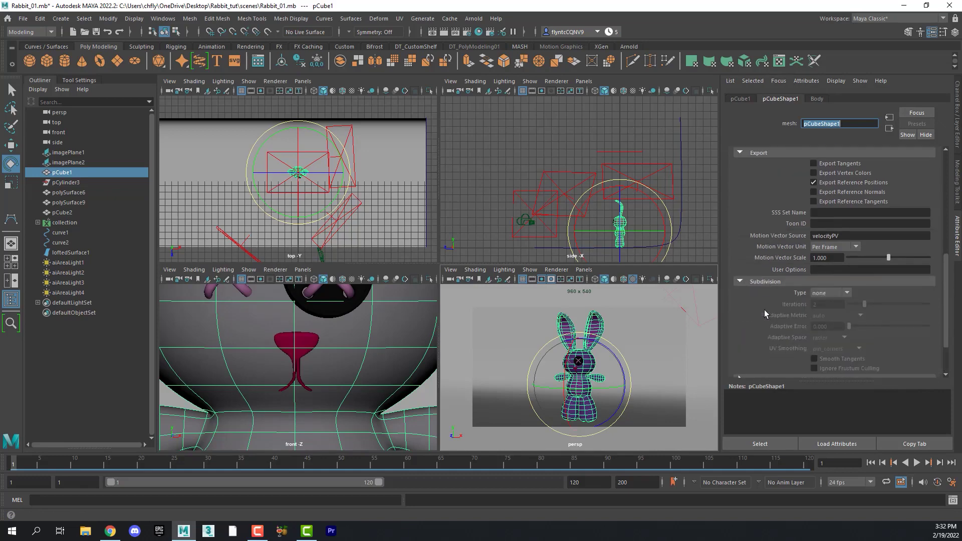
{"action": "left_click", "coordinate": [847, 263]}
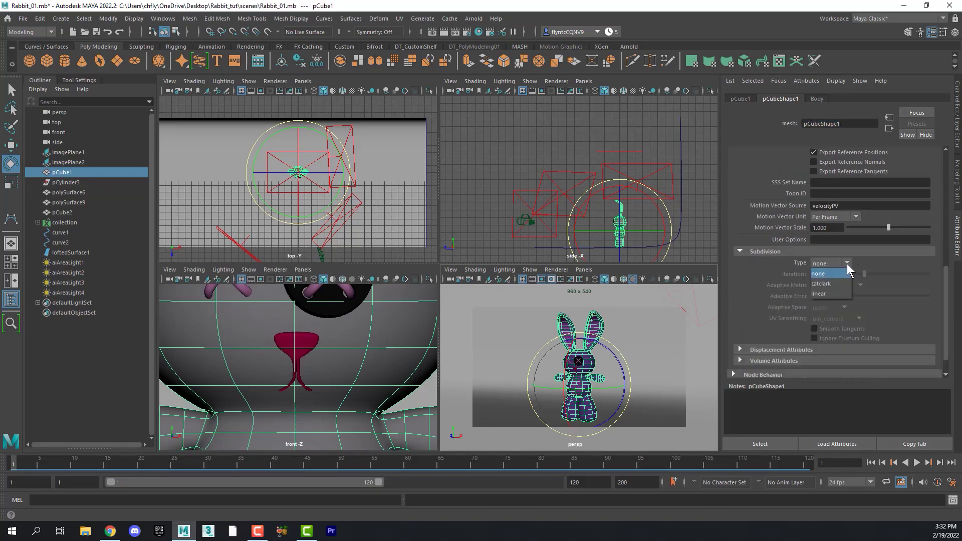
{"action": "left_click", "coordinate": [839, 282]}
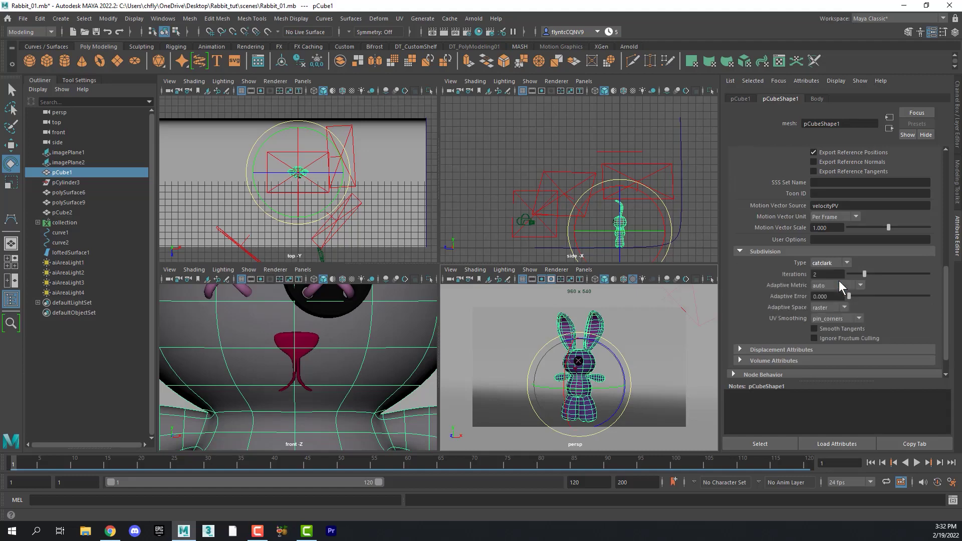
{"action": "double_click", "coordinate": [828, 274]}
{"action": "key", "text": "Return"}
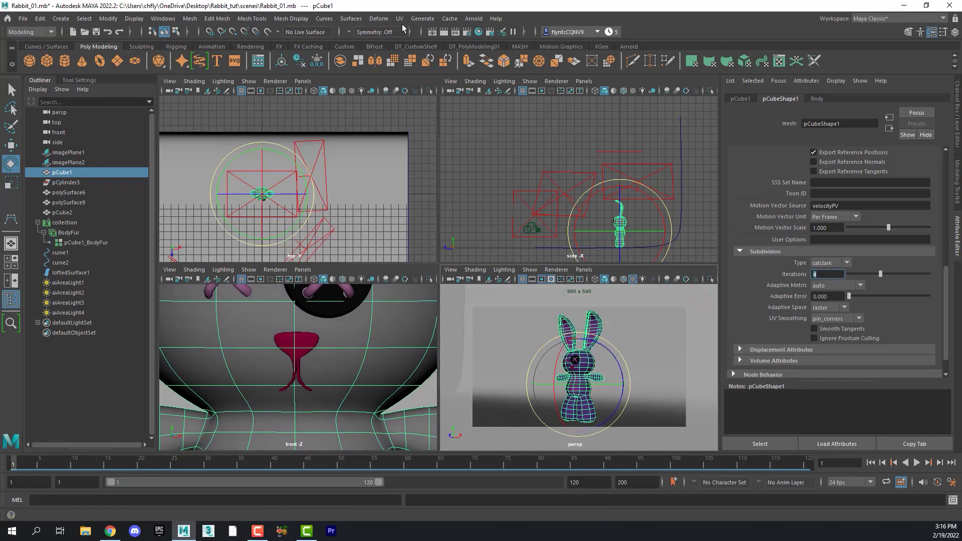
- In the render settings, choose jpeg as the image format and the HD_720 image size preset
{"action": "left_click", "coordinate": [468, 34]}
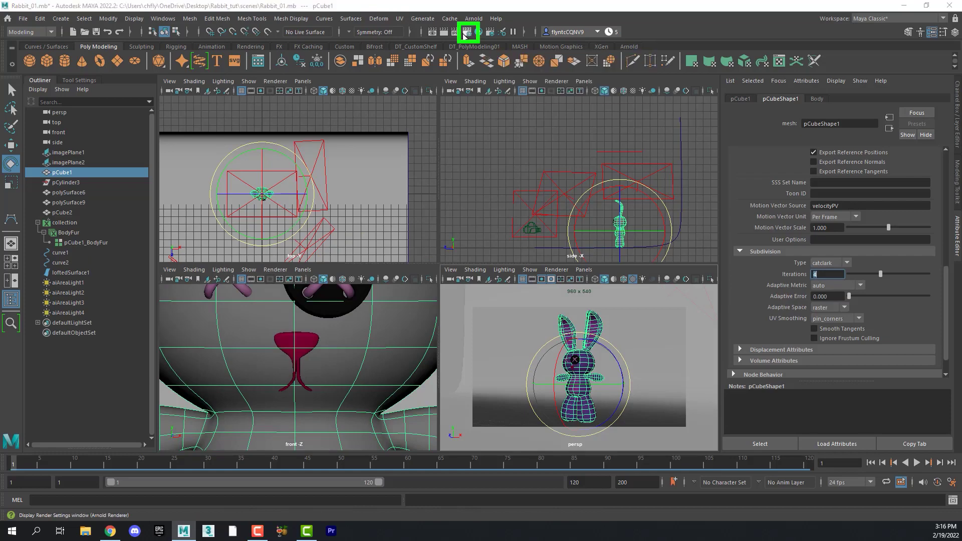
{"action": "left_click_drag", "start_coordinate": [189, 95], "coordinate": [442, 40]}
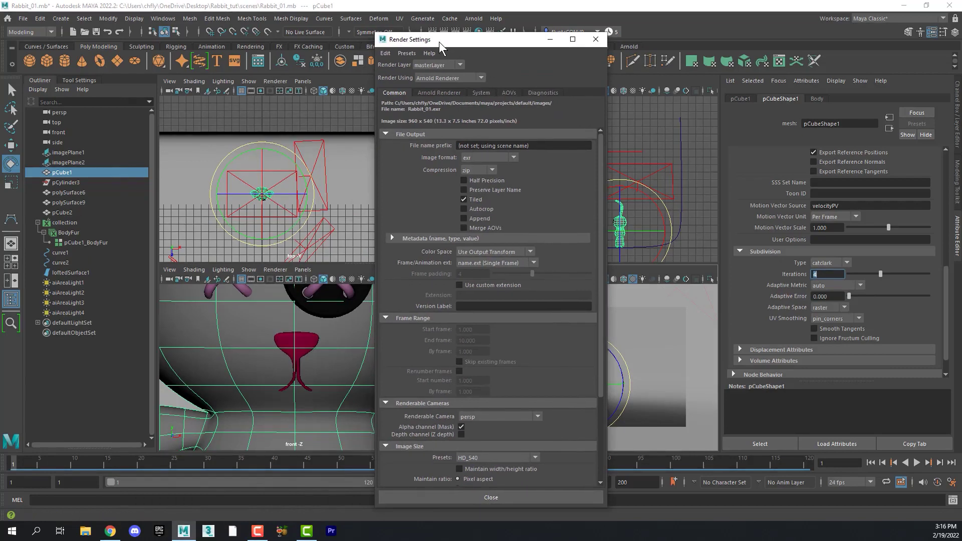
{"action": "left_click", "coordinate": [514, 157]}
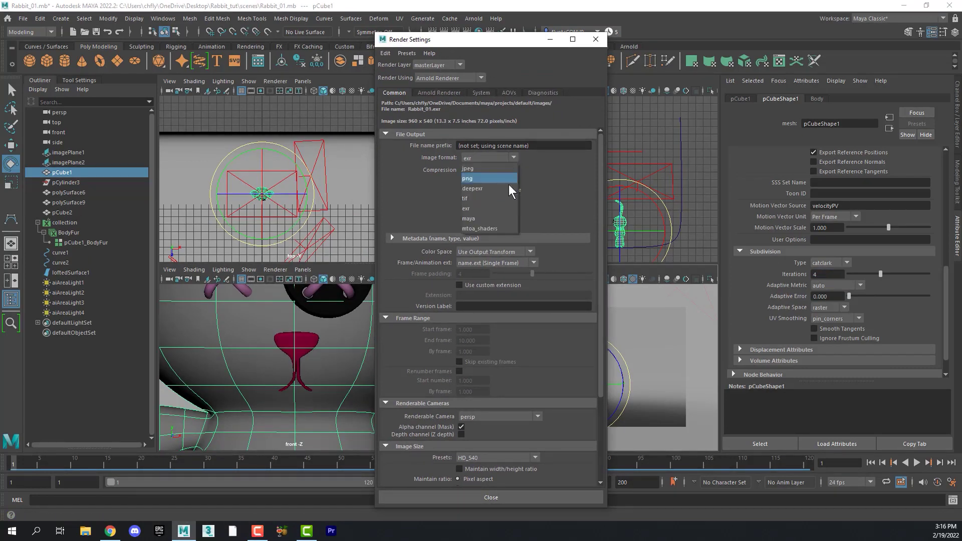
{"action": "left_click", "coordinate": [496, 169]}
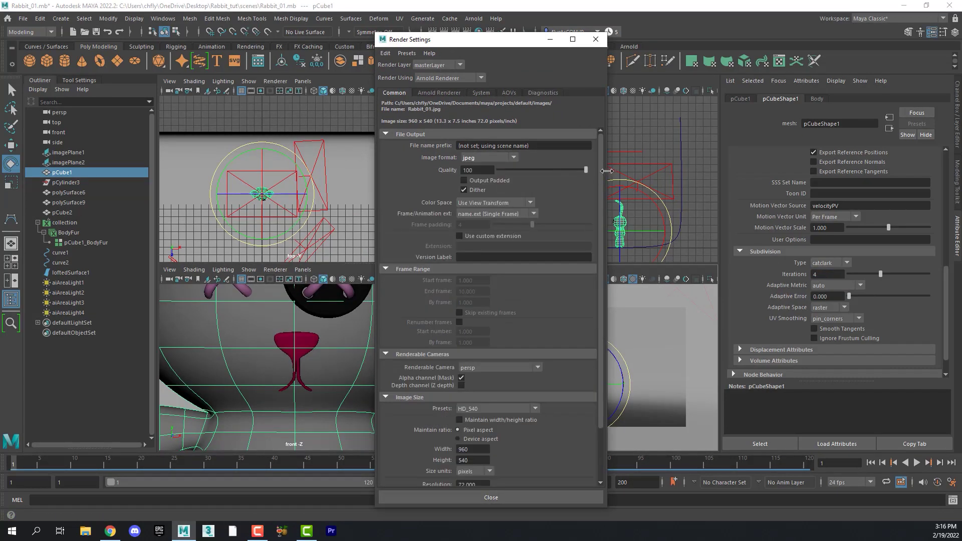
{"action": "left_click_drag", "start_coordinate": [599, 180], "coordinate": [609, 369]}
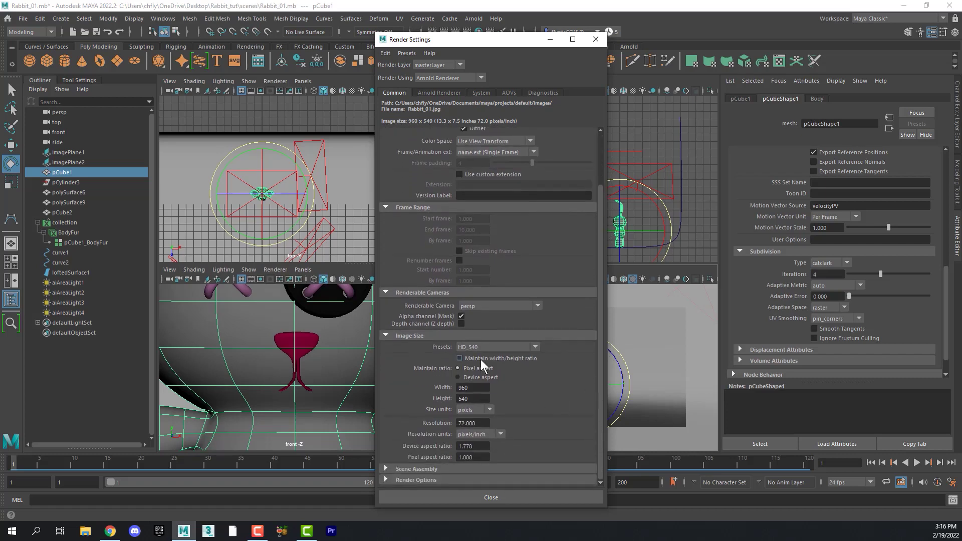
{"action": "left_click", "coordinate": [535, 347]}
{"action": "left_click_drag", "start_coordinate": [539, 366], "coordinate": [540, 389]}
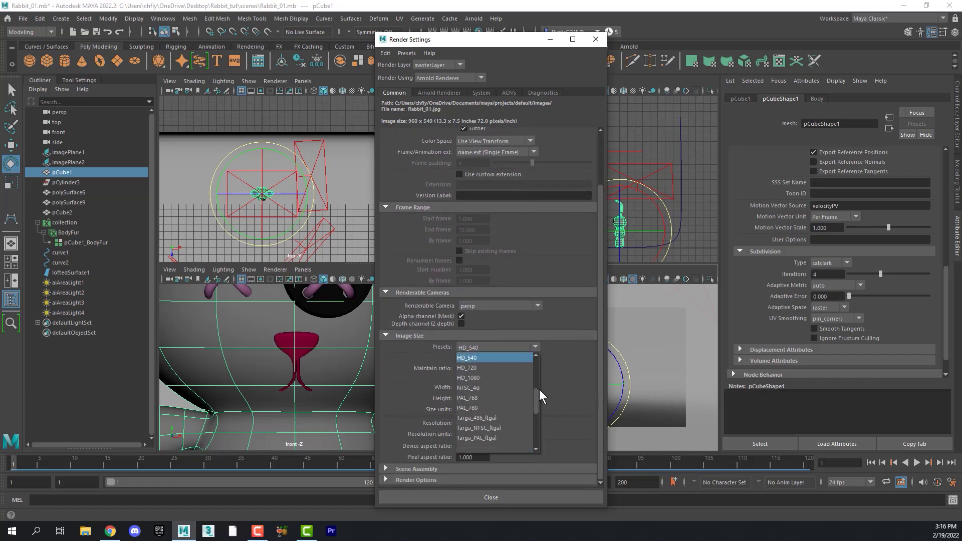
{"action": "left_click", "coordinate": [520, 367]}
- Set the Arnold sampling to Camera (AA) 4, Diffuse 3, Specular 3 and SSS 3, and close the render settings
{"action": "left_click", "coordinate": [437, 93]}
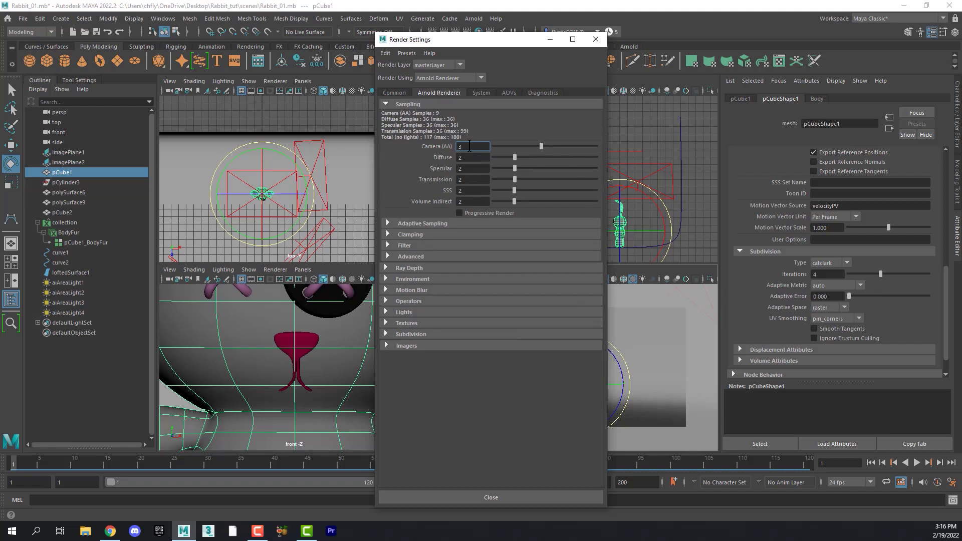
{"action": "double_click", "coordinate": [470, 146]}
{"action": "type", "text": "4"}
{"action": "key", "text": "Tab"}
{"action": "type", "text": "3"}
{"action": "key", "text": "Tab"}
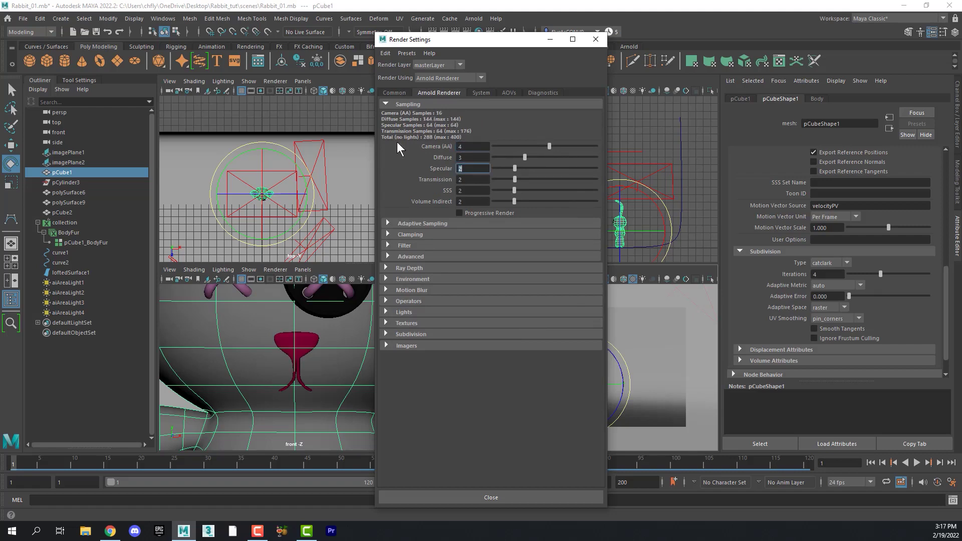
{"action": "type", "text": "3"}
{"action": "key", "text": "Tab"}
{"action": "key", "text": "Tab"}
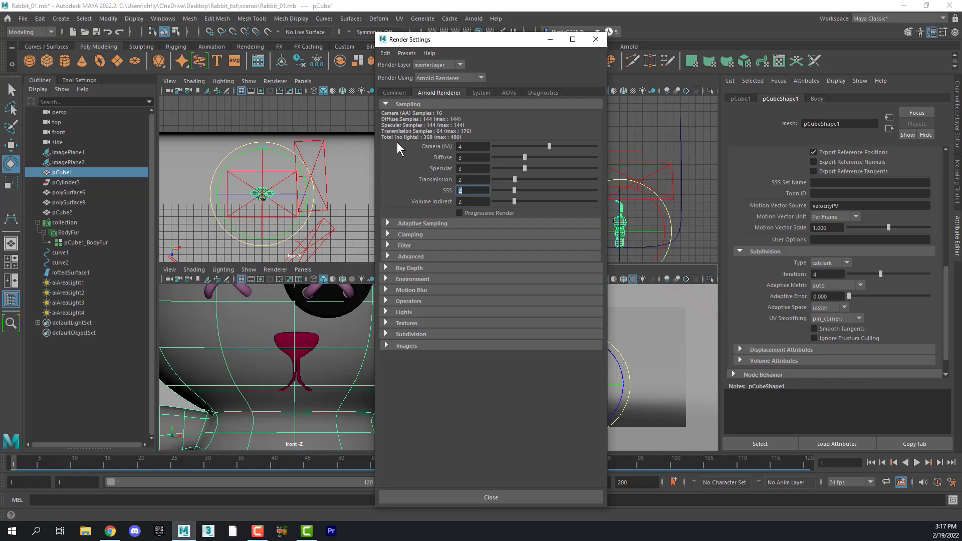
{"action": "type", "text": "3"}
{"action": "key", "text": "Tab"}
{"action": "left_click", "coordinate": [497, 500]}
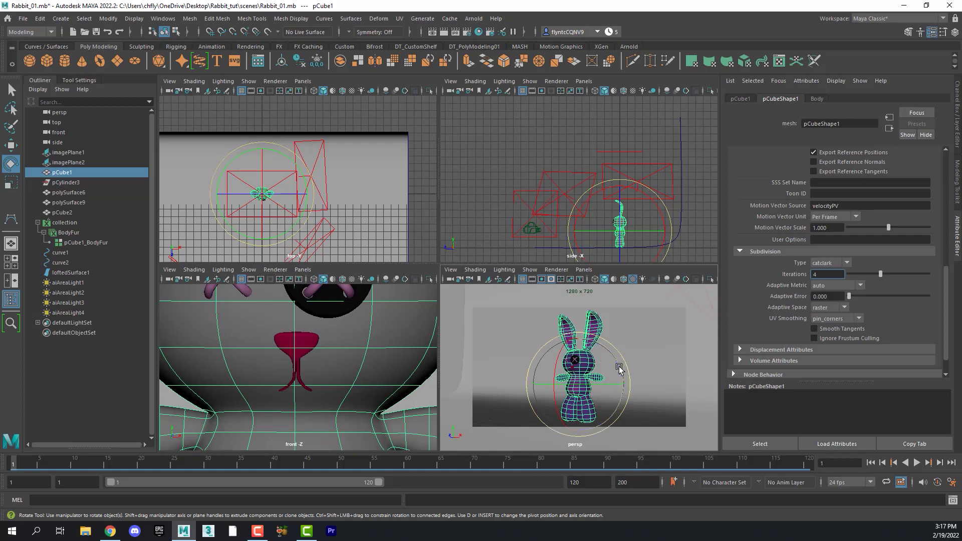
- Give the rabbit's Body material a subsurface weight of about 0.376 and a light purple subsurface color with saturation about 0.244
{"action": "left_click", "coordinate": [818, 99]}
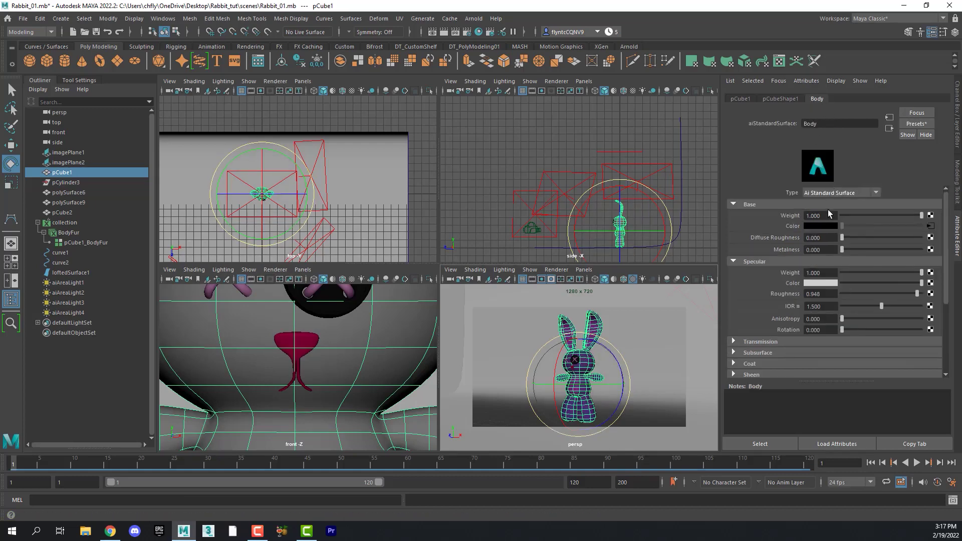
{"action": "left_click", "coordinate": [735, 352]}
{"action": "scroll", "coordinate": [775, 284], "scroll_direction": "down", "scroll_amount": 3}
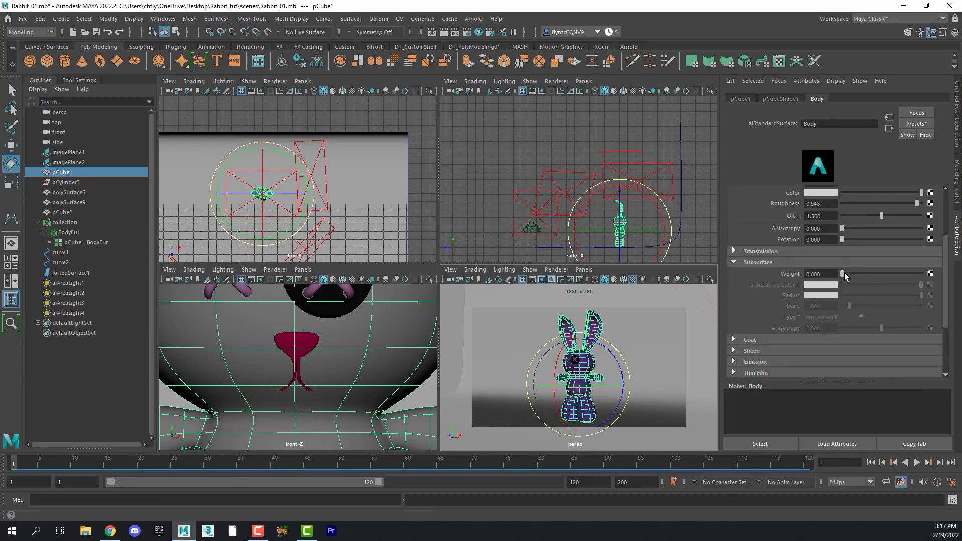
{"action": "left_click_drag", "start_coordinate": [844, 273], "coordinate": [862, 274]}
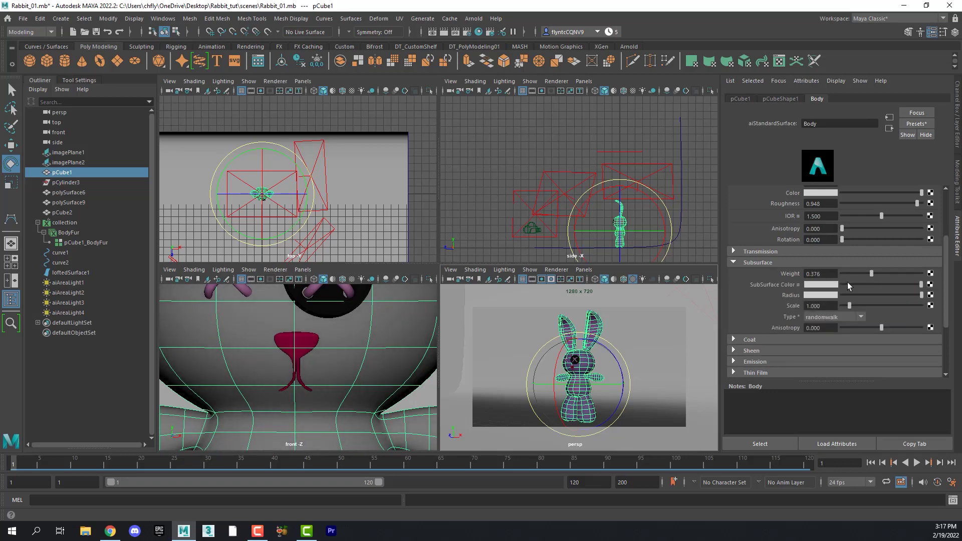
{"action": "left_click", "coordinate": [822, 284]}
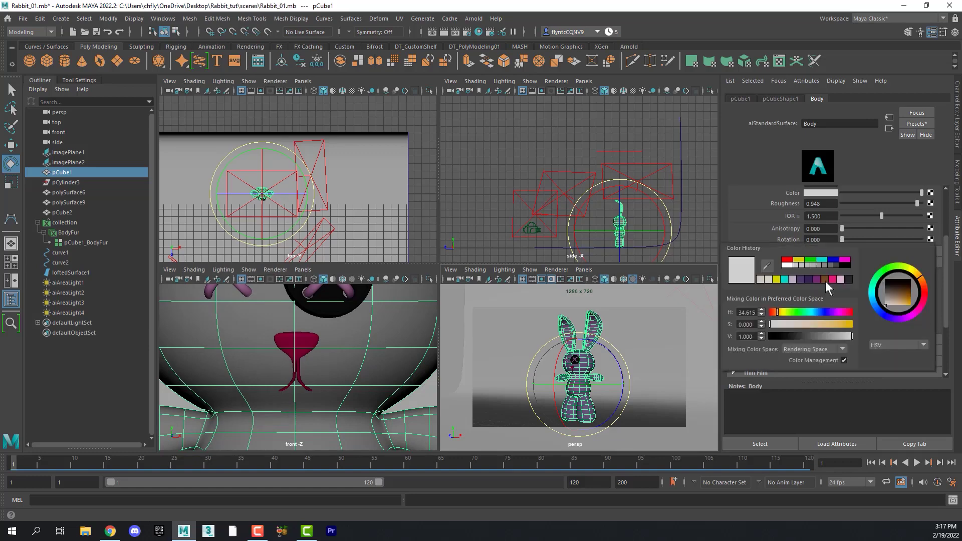
{"action": "left_click", "coordinate": [791, 278]}
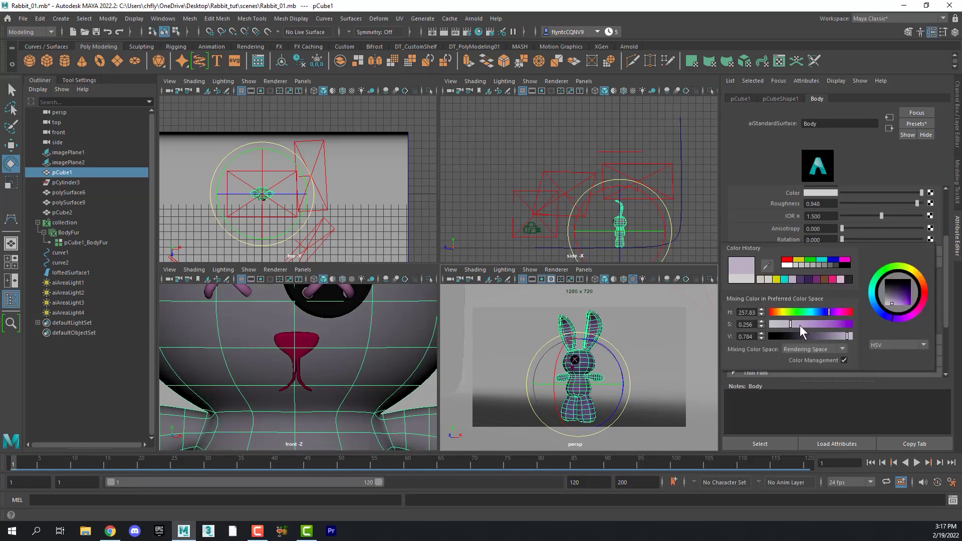
{"action": "left_click_drag", "start_coordinate": [790, 324], "coordinate": [791, 321]}
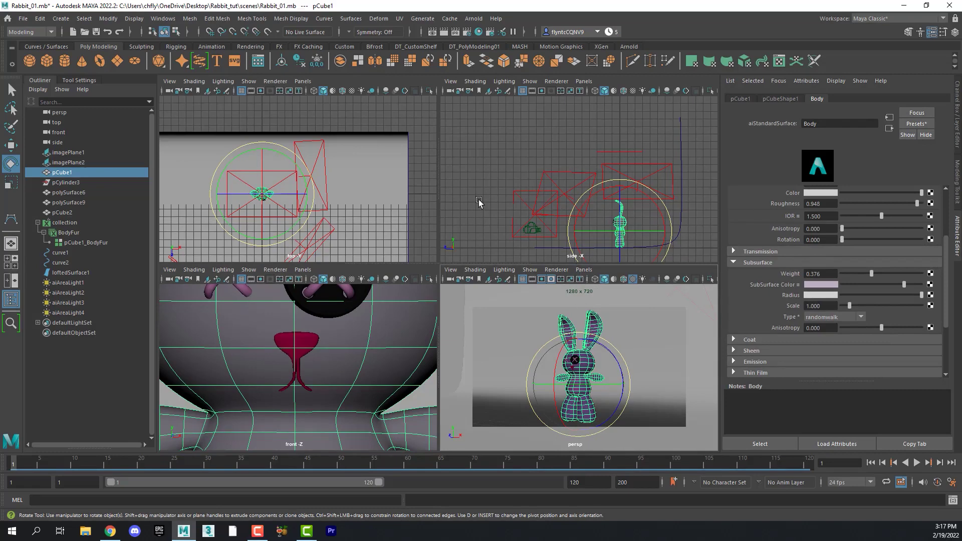
- Render the perspShape camera view in the Arnold RenderView and frame the whole image in the render window
{"action": "left_click", "coordinate": [474, 19]}
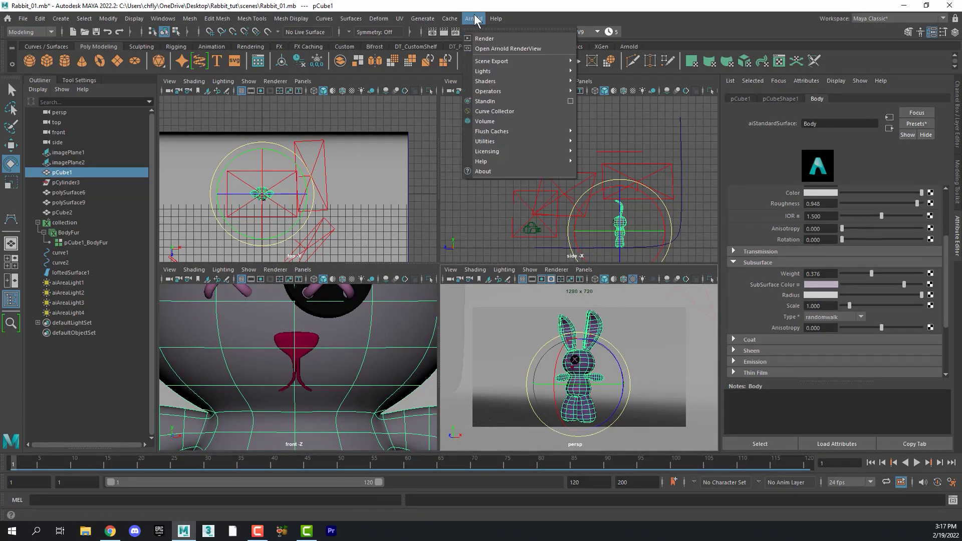
{"action": "left_click", "coordinate": [519, 48]}
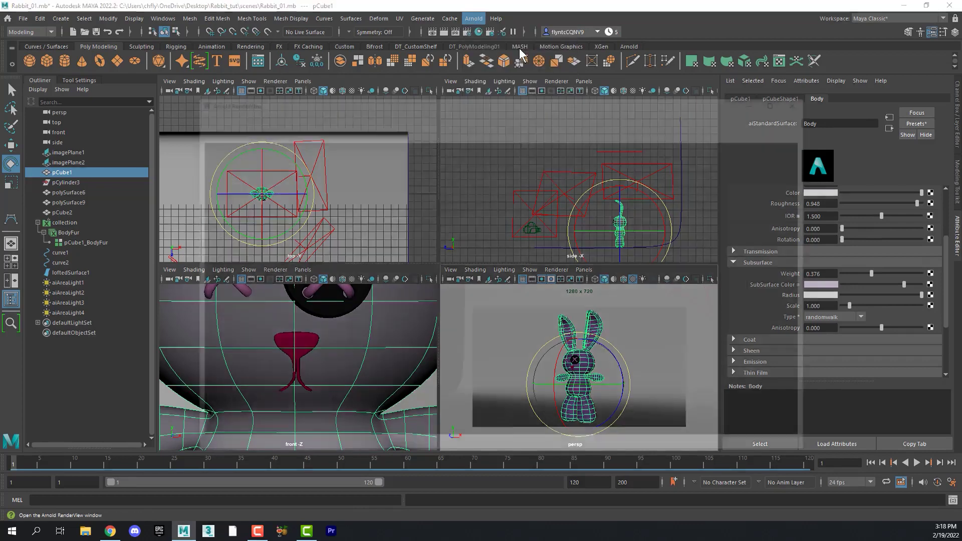
{"action": "left_click_drag", "start_coordinate": [551, 103], "coordinate": [535, 98]}
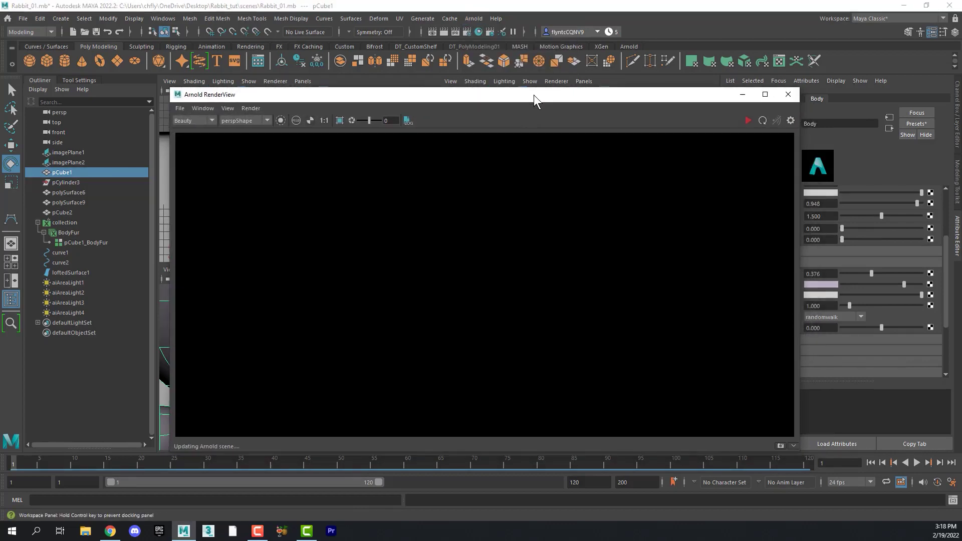
{"action": "left_click", "coordinate": [747, 120]}
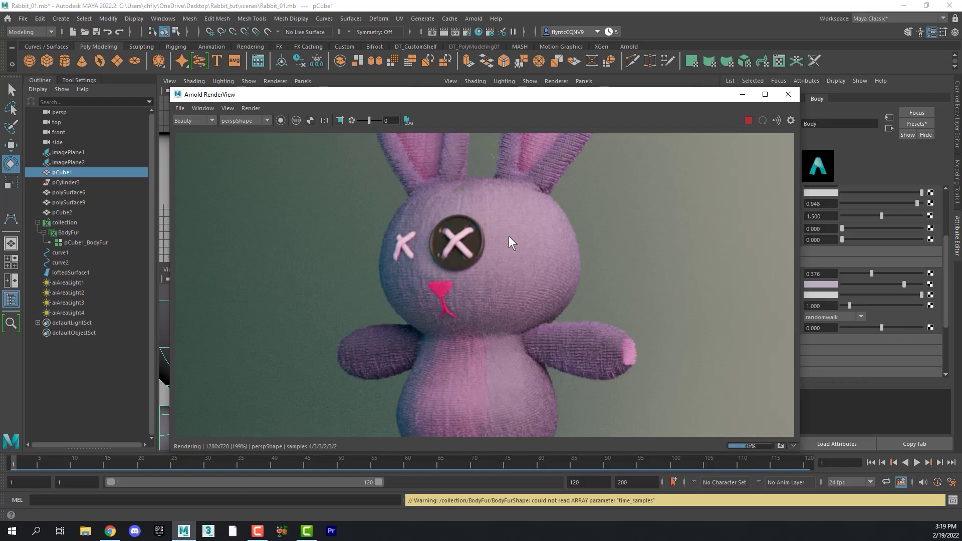
{"action": "scroll", "coordinate": [509, 236], "scroll_direction": "down", "scroll_amount": 5}
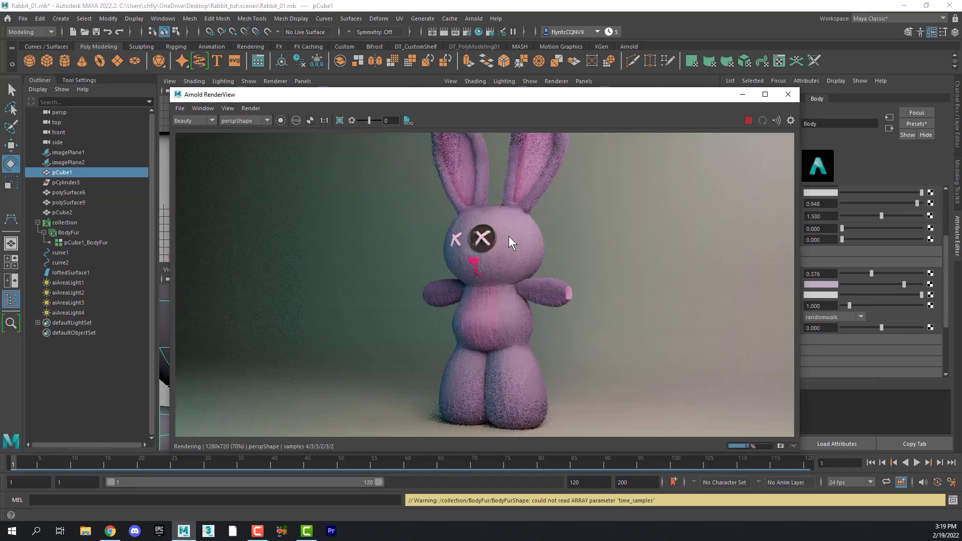
{"action": "scroll", "coordinate": [509, 236], "scroll_direction": "down", "scroll_amount": 2}
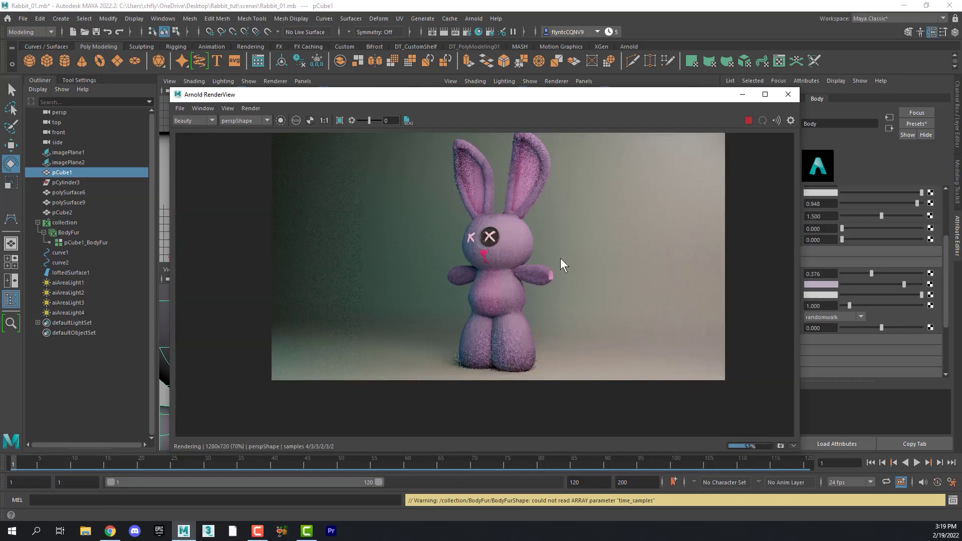
{"action": "middle_click_drag", "start_coordinate": [519, 221], "coordinate": [522, 259]}
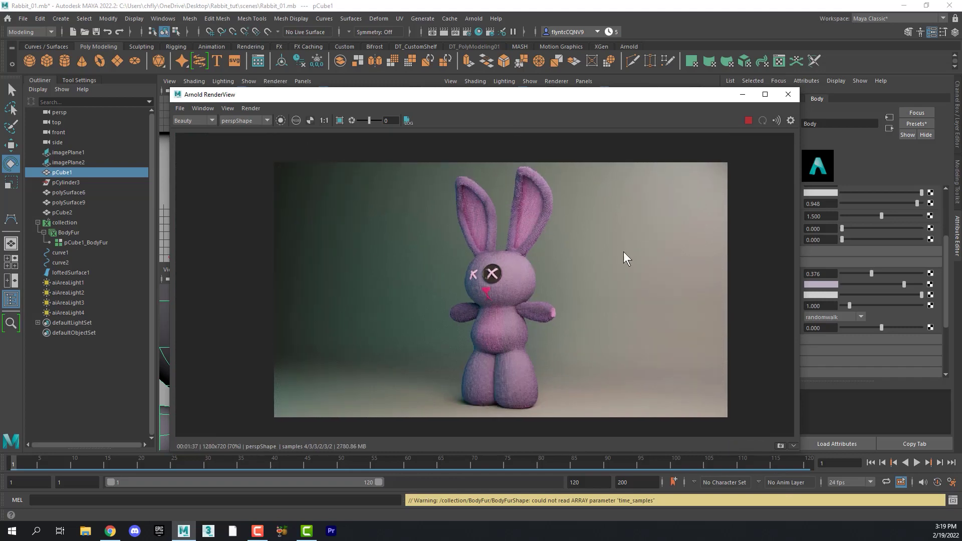
- Set the subsurface weight of the Body material to 0.1 after trying 0
{"action": "left_click_drag", "start_coordinate": [835, 274], "coordinate": [796, 280]}
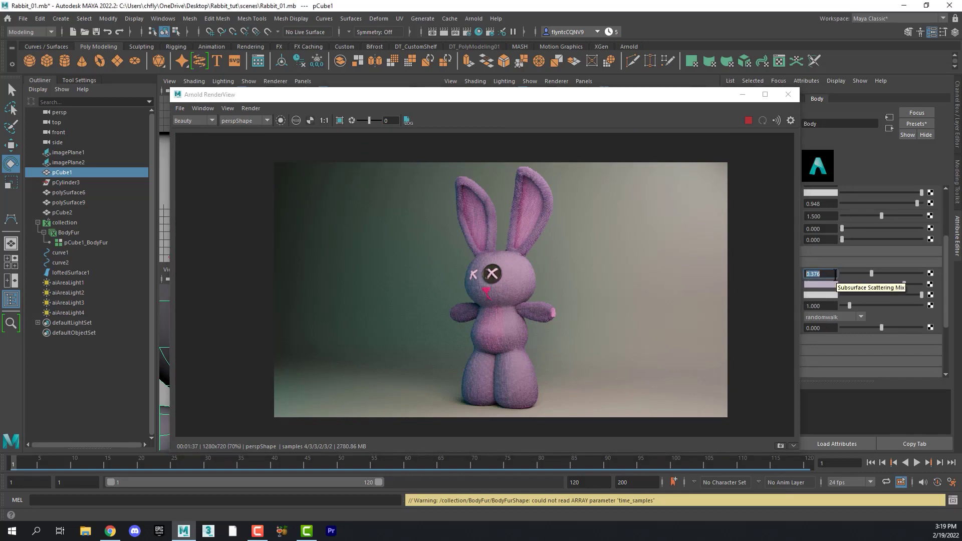
{"action": "type", "text": "0"}
{"action": "key", "text": "Return"}
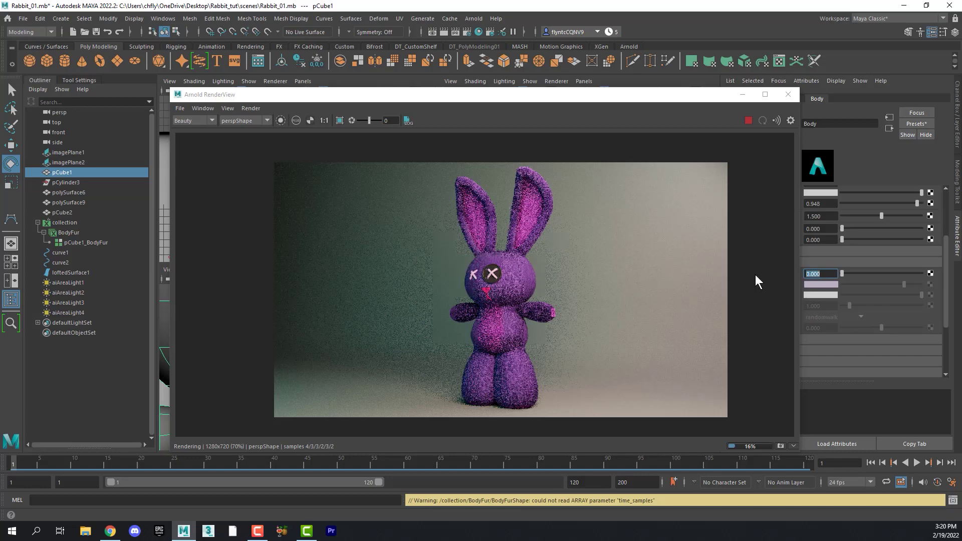
{"action": "type", "text": "0.1"}
{"action": "key", "text": "Return"}
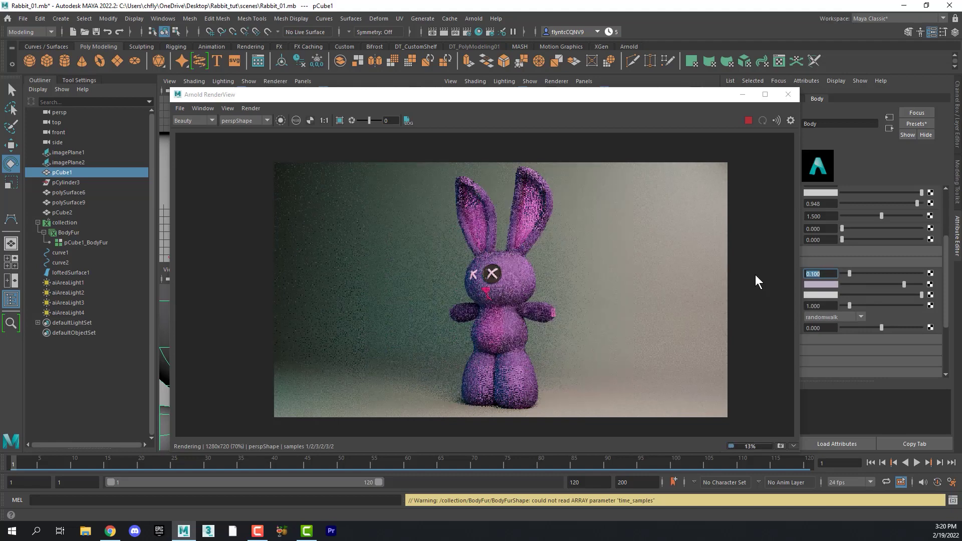
- Make the Body material's subsurface color a more saturated purple
{"action": "left_click", "coordinate": [823, 285]}
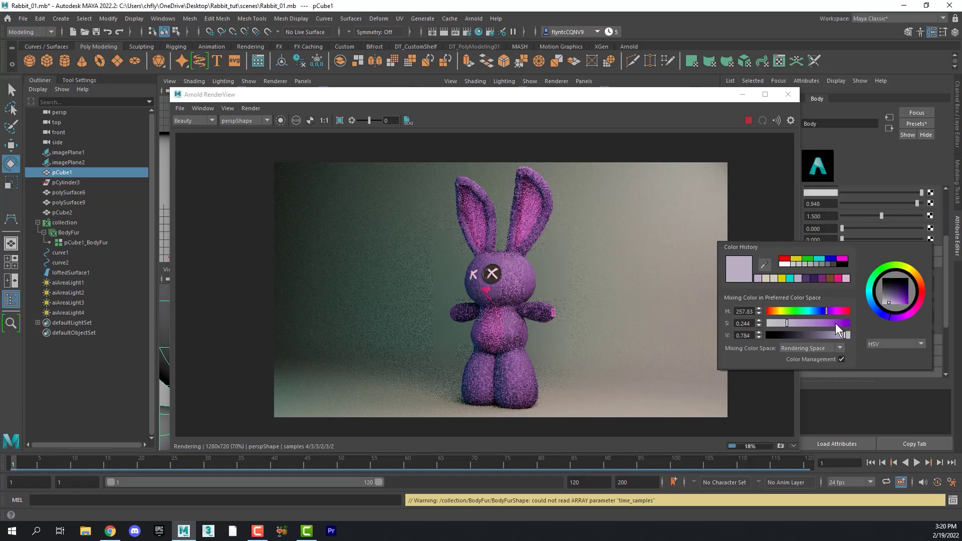
{"action": "left_click_drag", "start_coordinate": [835, 323], "coordinate": [816, 321]}
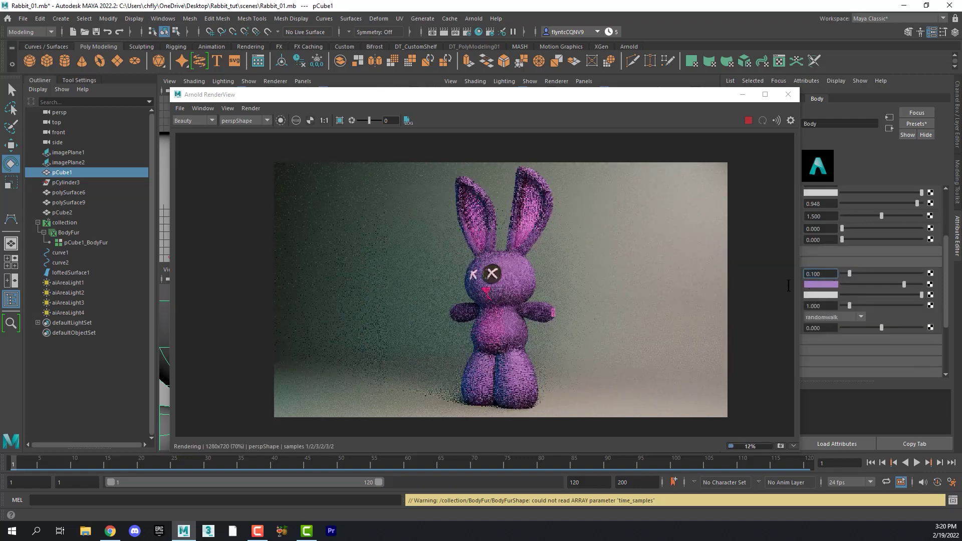
{"action": "left_click", "coordinate": [830, 284]}
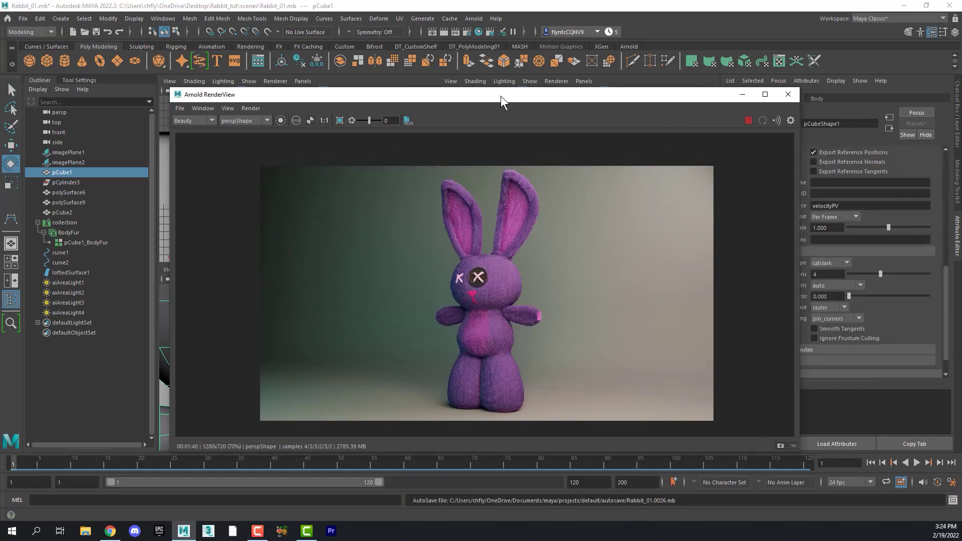
- Save the rendered image to the Desktop as rabbitRender_01 and view the saved file in Photos
{"action": "left_click_drag", "start_coordinate": [501, 95], "coordinate": [497, 87]}
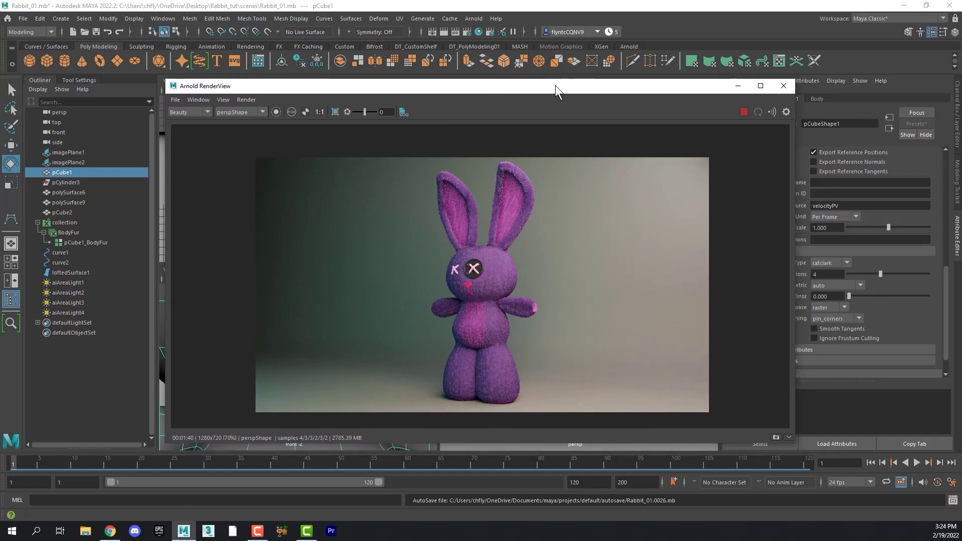
{"action": "left_click", "coordinate": [176, 101]}
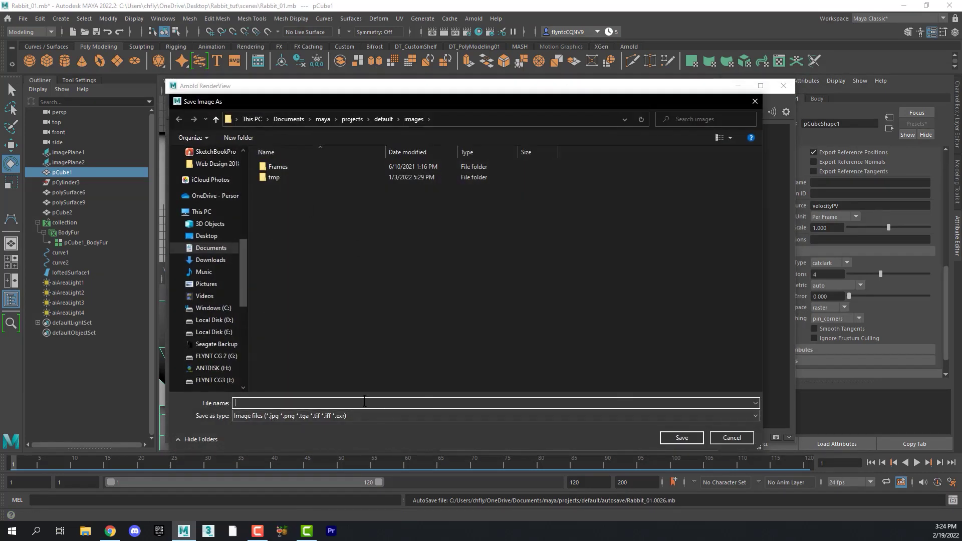
{"action": "left_click", "coordinate": [218, 236]}
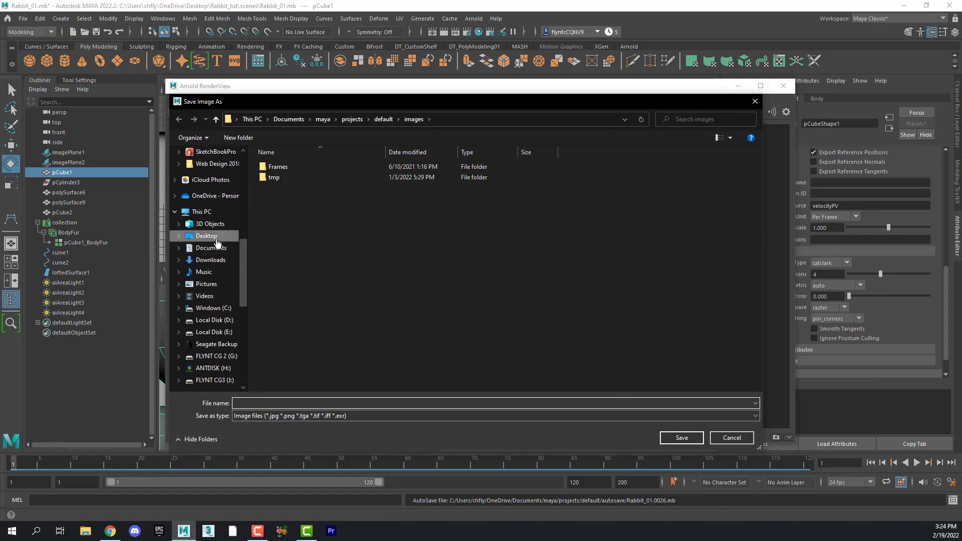
{"action": "left_click", "coordinate": [312, 403]}
{"action": "type", "text": "rab"}
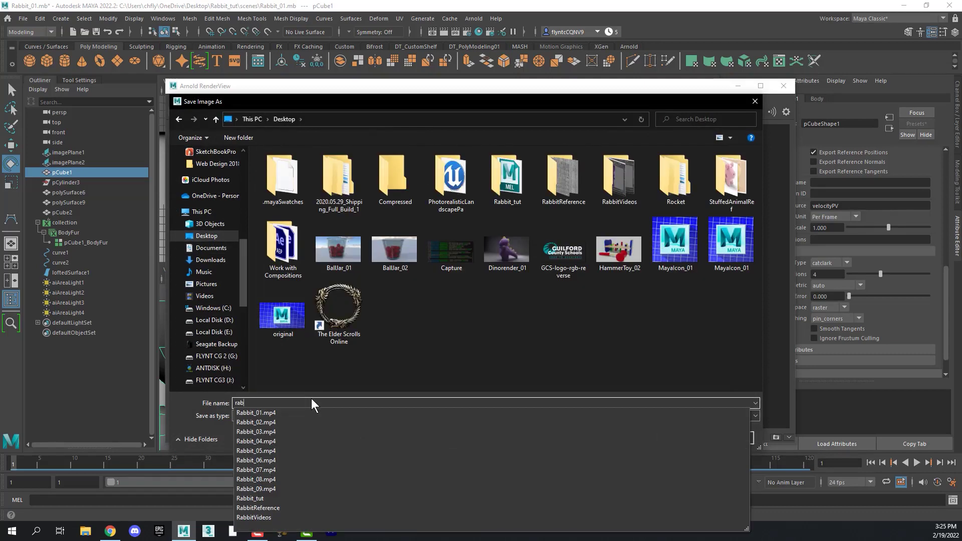
{"action": "type", "text": "bitRender_01"}
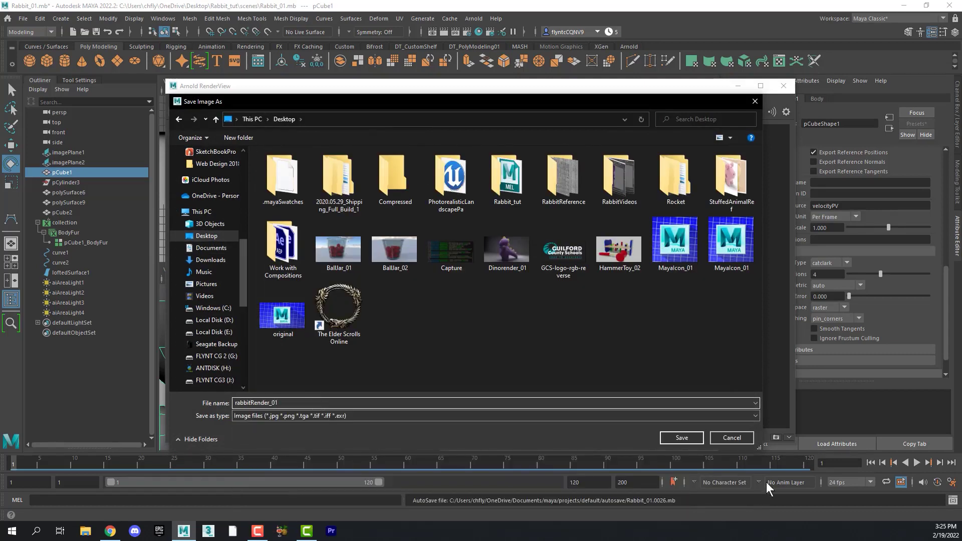
{"action": "left_click", "coordinate": [682, 439]}
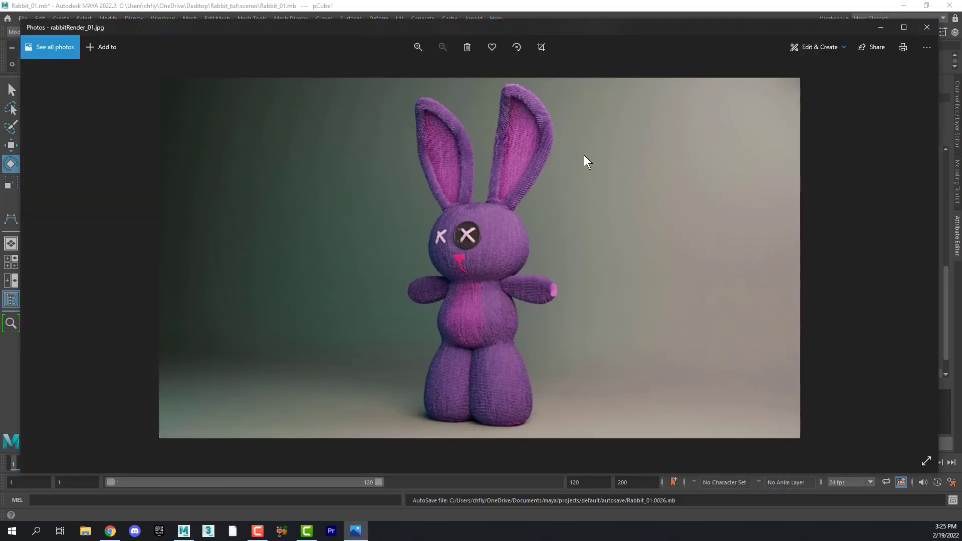
{"action": "left_click_drag", "start_coordinate": [763, 26], "coordinate": [759, 32]}
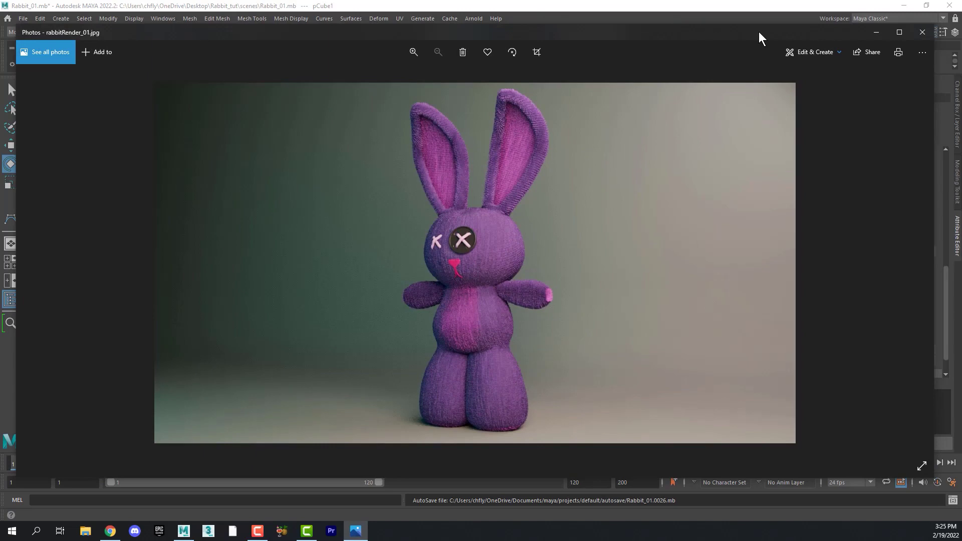